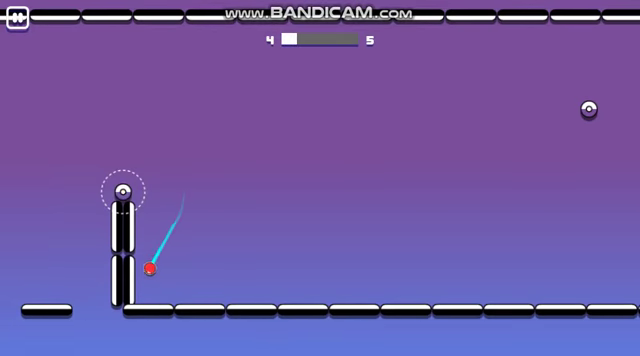
- Swing across Level 4's anchors to the checkered finish, unlocking the sprout skin
{"action": "key", "text": "space"}
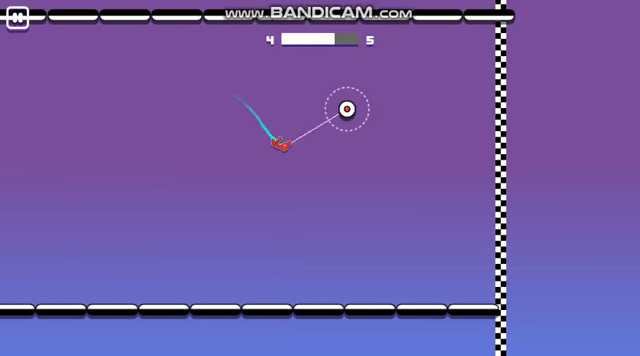
{"action": "key", "text": "space"}
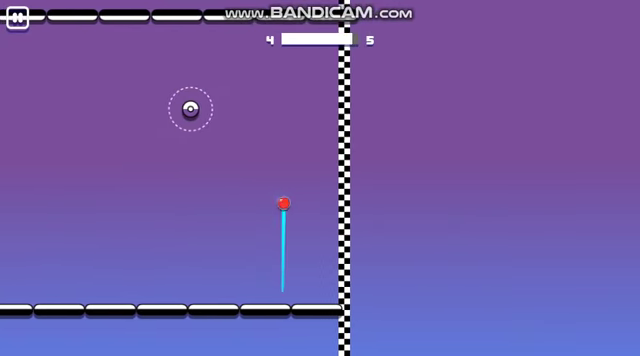
{"action": "key", "text": "space"}
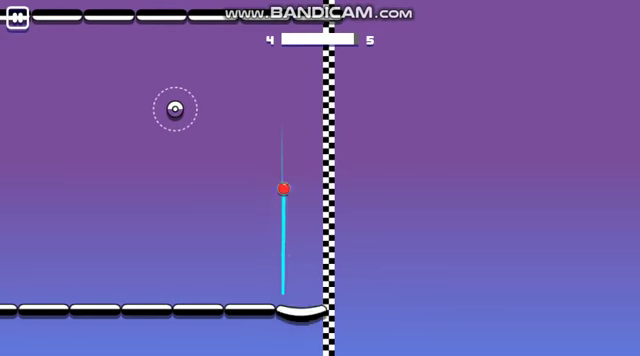
{"action": "key", "text": "space"}
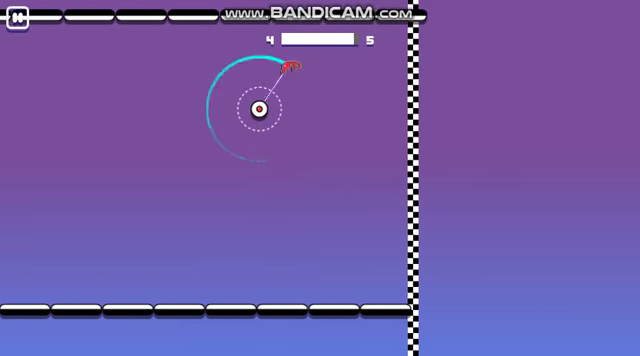
{"action": "key", "text": "space"}
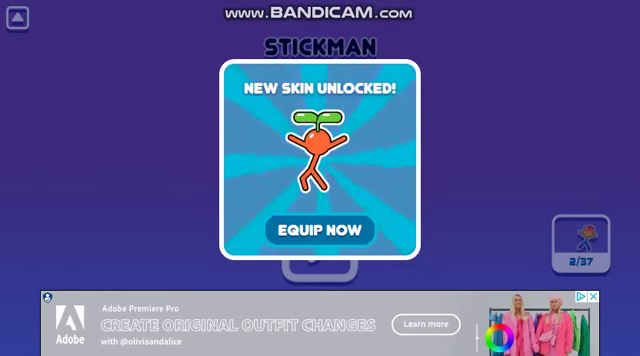
- Equip the sprout skin, clear the current level, and grab the next level's first anchors
{"action": "left_click", "coordinate": [320, 229]}
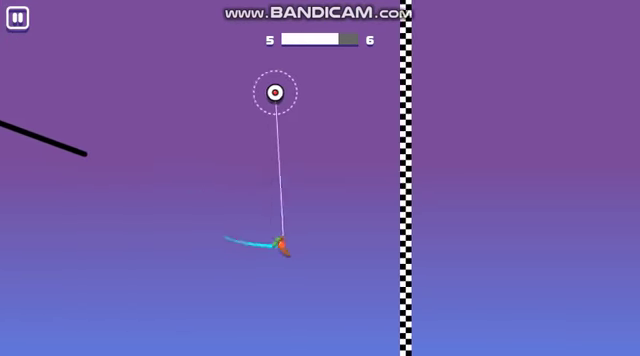
{"action": "left_click", "coordinate": [320, 200]}
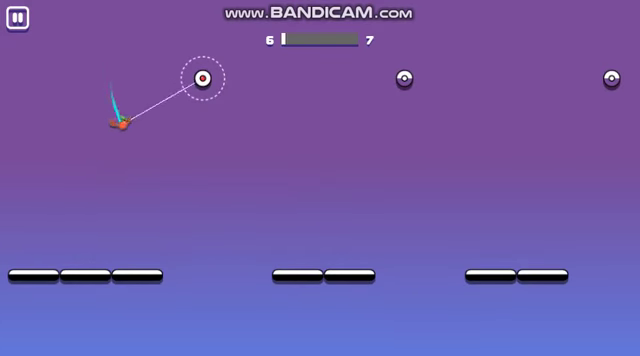
{"action": "left_click", "coordinate": [320, 200]}
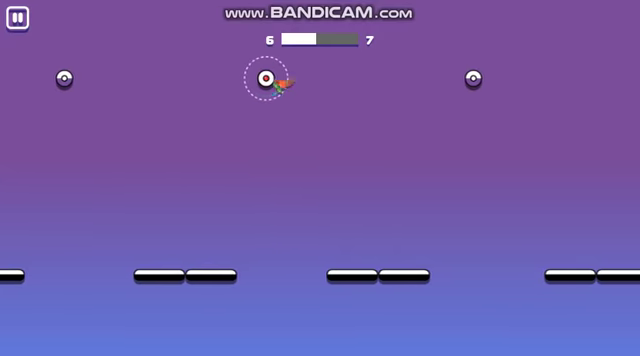
{"action": "left_click", "coordinate": [320, 200]}
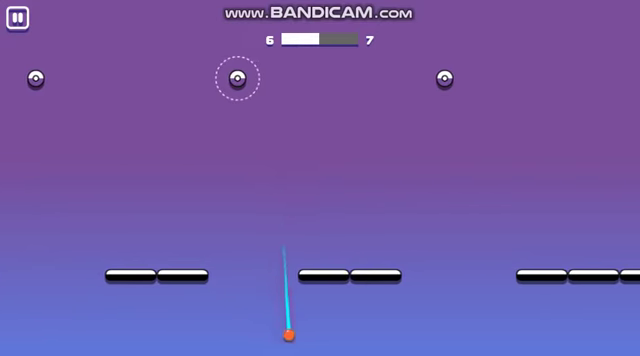
- Swing repeatedly around the middle anchors toward the following level's finish
{"action": "key", "text": "space"}
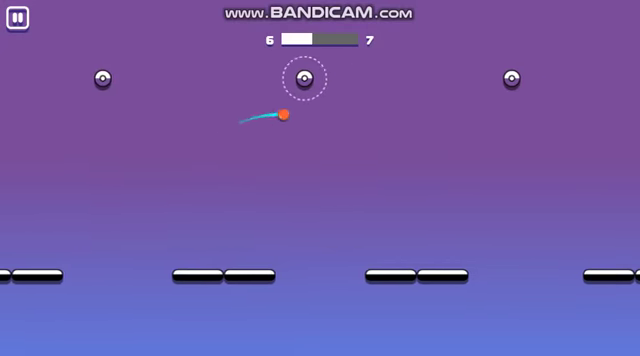
{"action": "key", "text": "space"}
{"action": "key", "text": "space"}
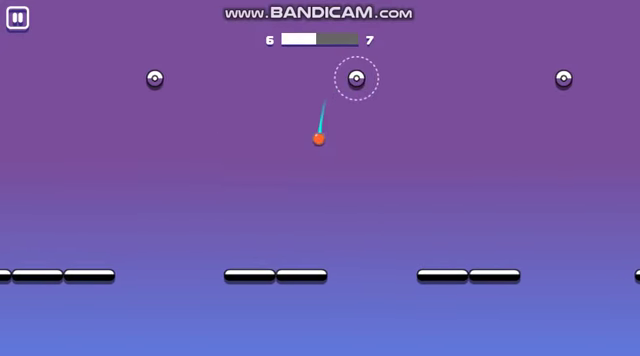
{"action": "key", "text": "space"}
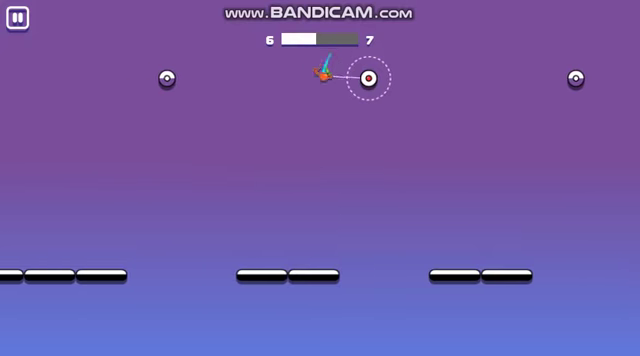
{"action": "key", "text": "space"}
{"action": "key", "text": "space"}
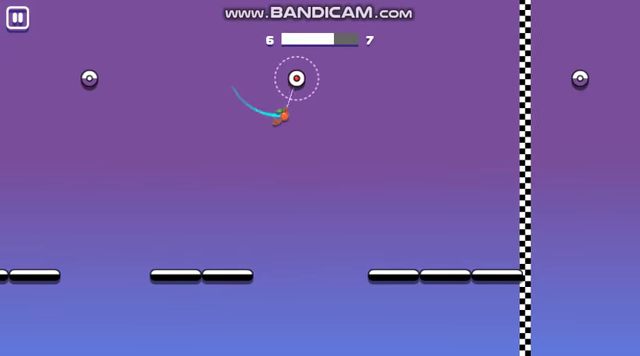
{"action": "key", "text": "space"}
{"action": "key", "text": "space"}
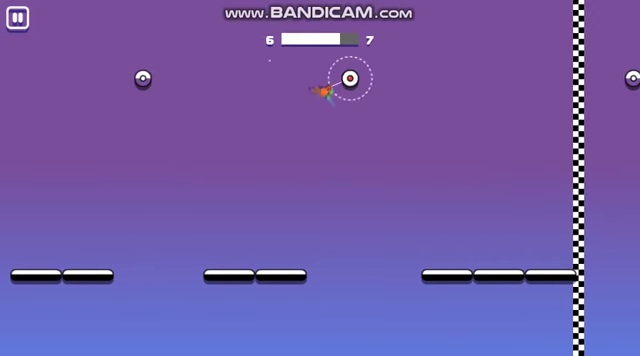
{"action": "key", "text": "space"}
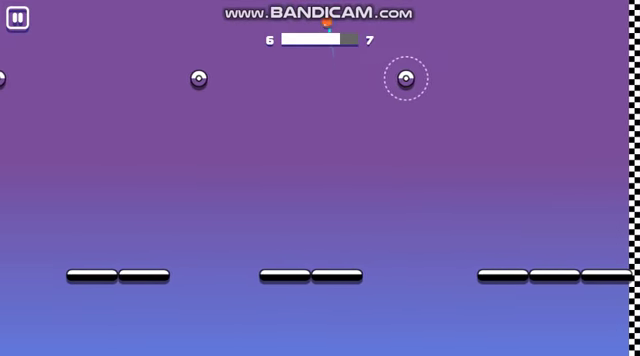
{"action": "key", "text": "space"}
{"action": "key", "text": "space"}
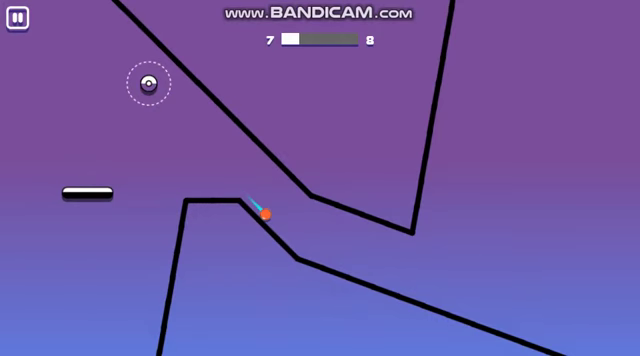
- Hook the anchor by the finish to clear Level 7, then start Level 8
{"action": "left_click", "coordinate": [320, 200]}
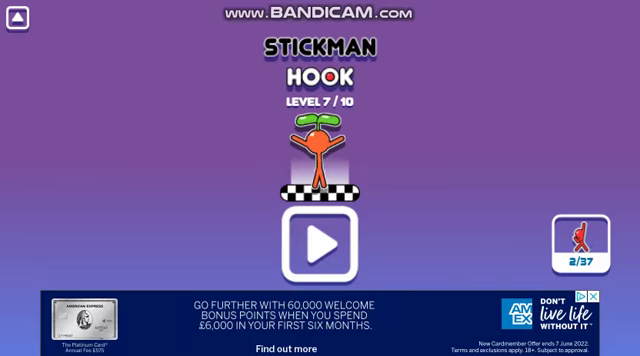
{"action": "left_click", "coordinate": [320, 243]}
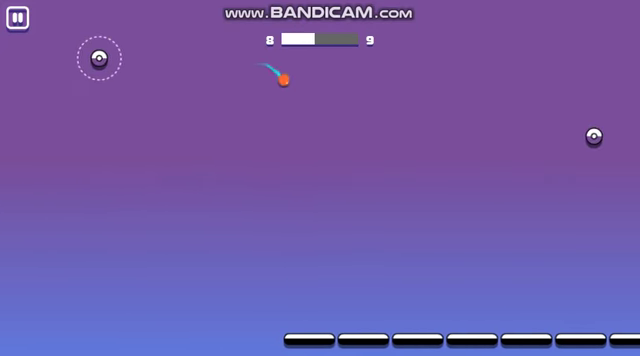
{"action": "left_click_drag", "start_coordinate": [320, 178], "coordinate": [320, 178]}
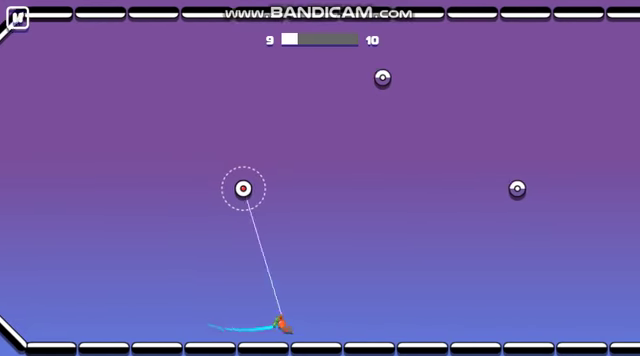
- Swing anchor to anchor through Level 9 to the checkered finish, unlocking another skin
{"action": "key", "text": "space"}
{"action": "key", "text": "space"}
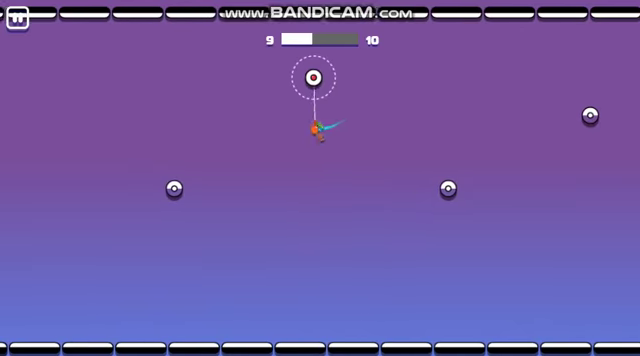
{"action": "key", "text": "space"}
{"action": "key", "text": "space"}
{"action": "key", "text": "space"}
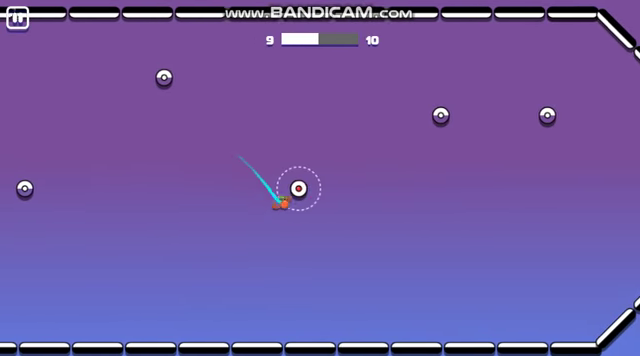
{"action": "key", "text": "space"}
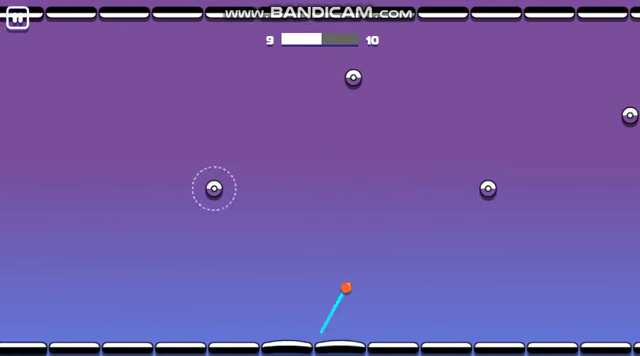
{"action": "key", "text": "space"}
{"action": "key", "text": "space"}
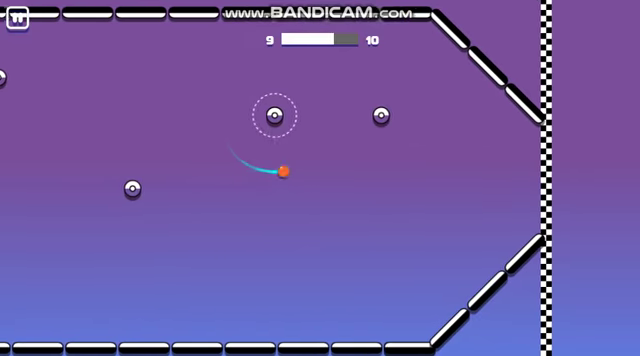
{"action": "key", "text": "space"}
{"action": "key", "text": "space"}
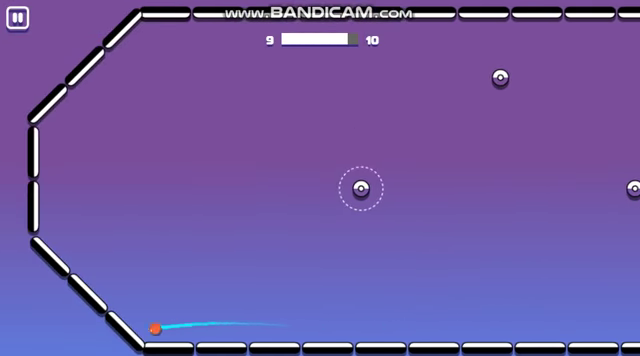
{"action": "key", "text": "space"}
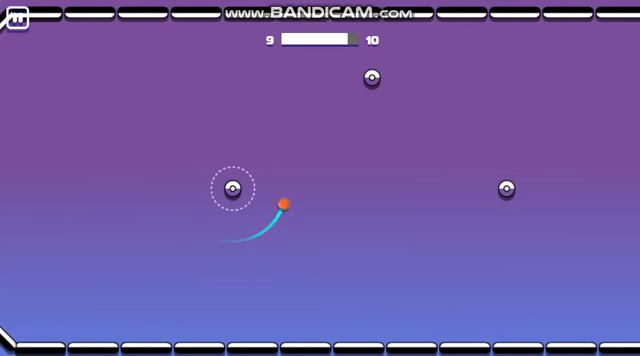
{"action": "key", "text": "space"}
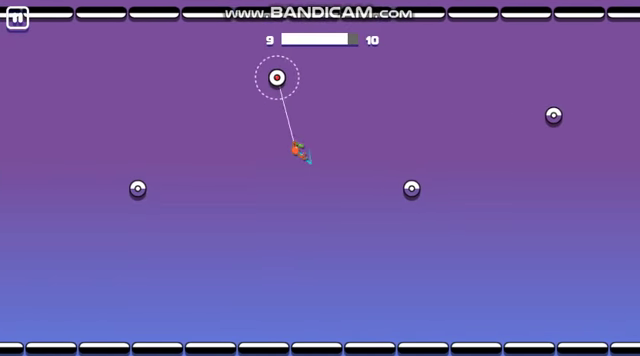
{"action": "key", "text": "space"}
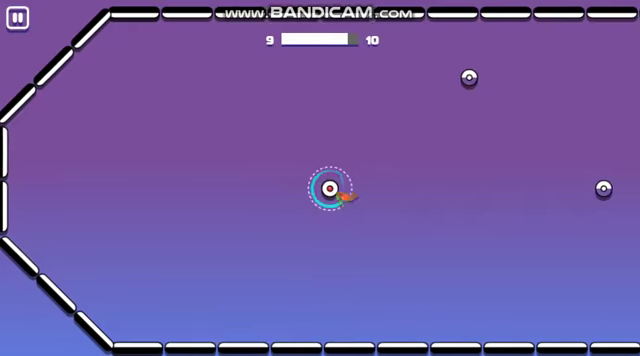
{"action": "key", "text": "space"}
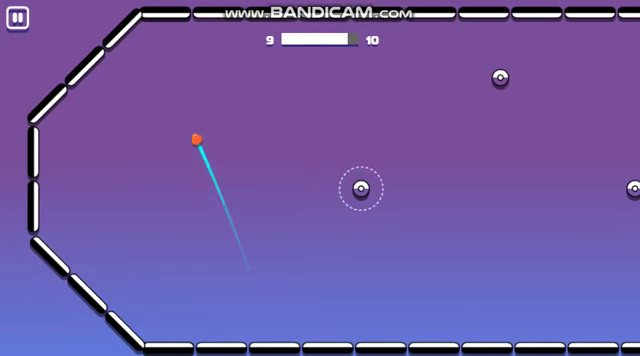
{"action": "key", "text": "space"}
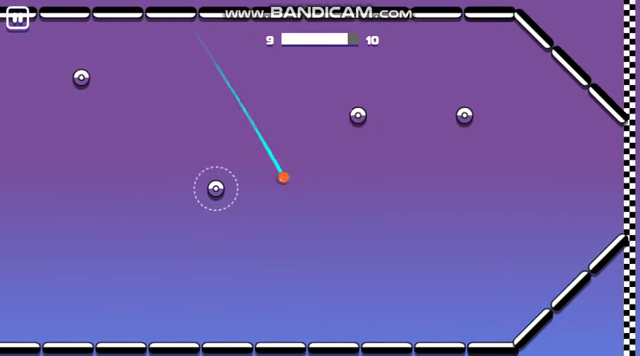
{"action": "key", "text": "space"}
{"action": "key", "text": "space"}
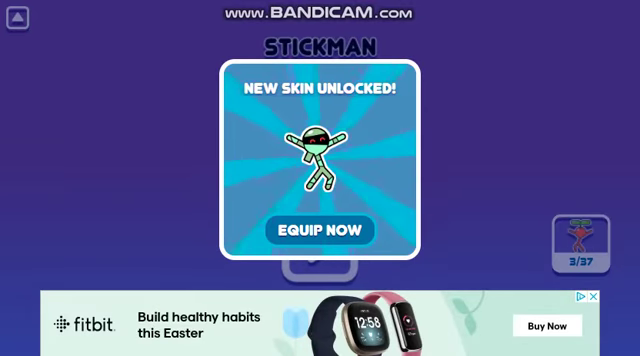
- Equip the masked green skin and launch level 10
{"action": "left_click", "coordinate": [320, 230]}
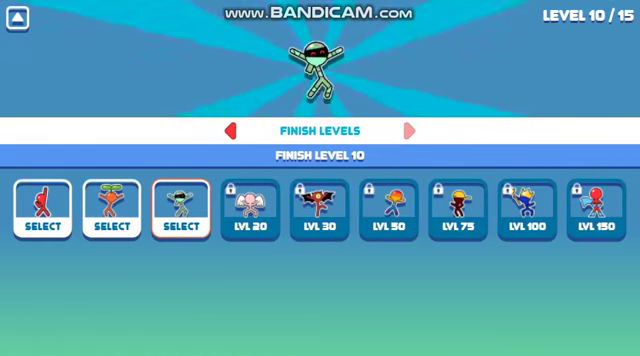
{"action": "left_click", "coordinate": [17, 17]}
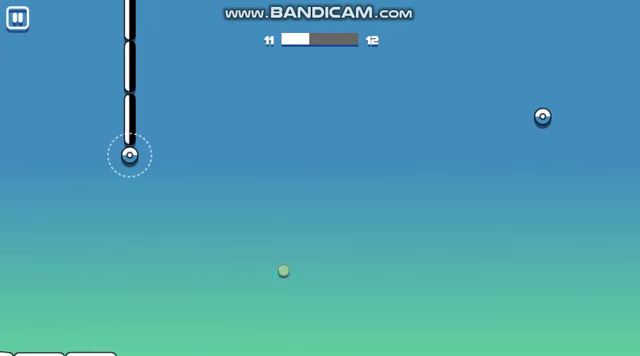
- Hook and release Level 11's anchors, swinging right to the last anchor before the finish
{"action": "key", "text": "space"}
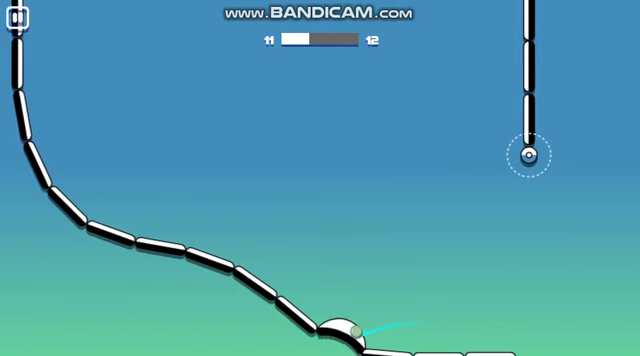
{"action": "key", "text": "space"}
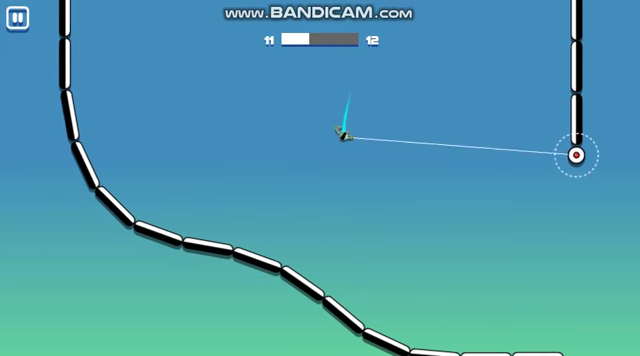
{"action": "key", "text": "space"}
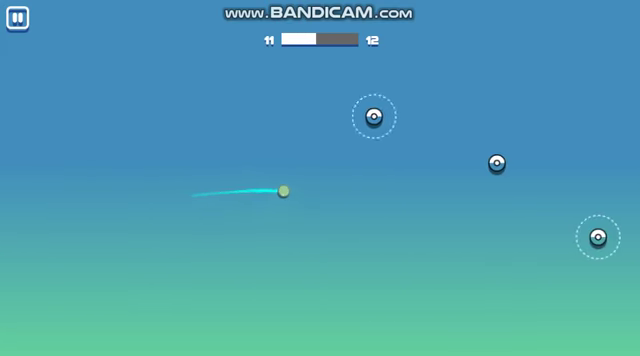
{"action": "key", "text": "space"}
{"action": "key", "text": "space"}
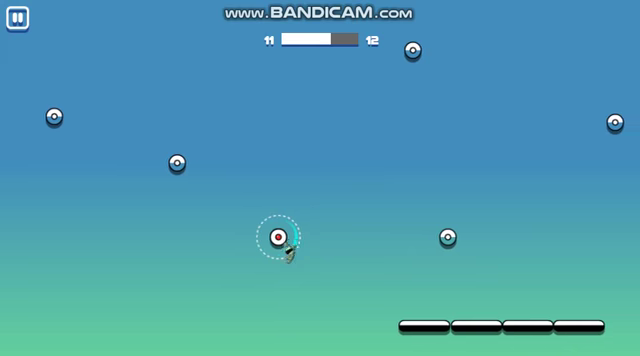
{"action": "key", "text": "space"}
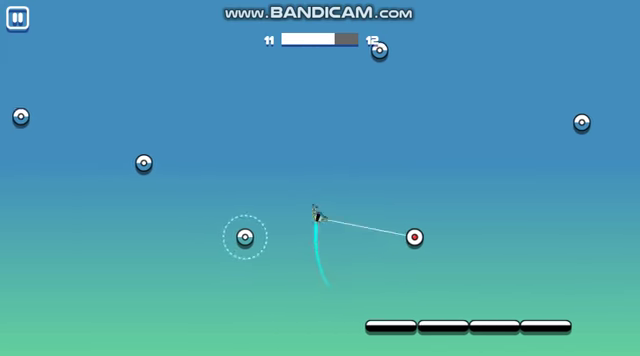
{"action": "key", "text": "space"}
{"action": "key", "text": "space"}
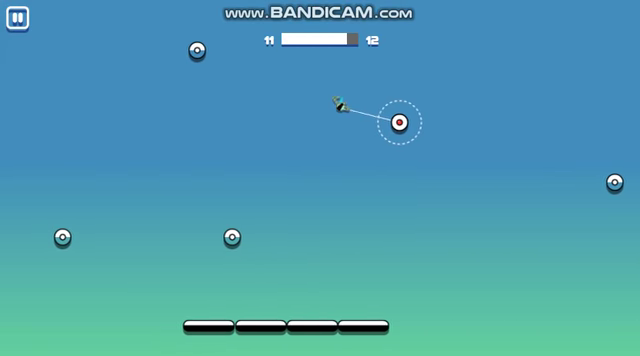
{"action": "key", "text": "space"}
{"action": "key", "text": "space"}
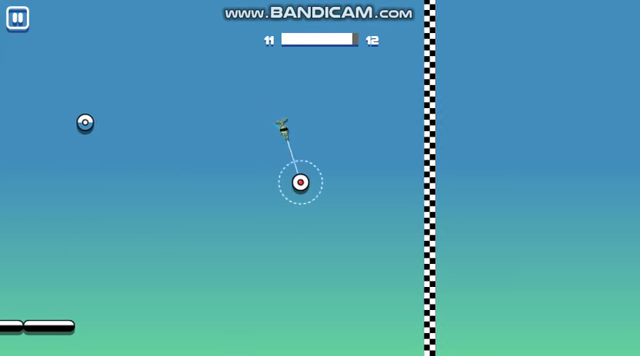
{"action": "key", "text": "space"}
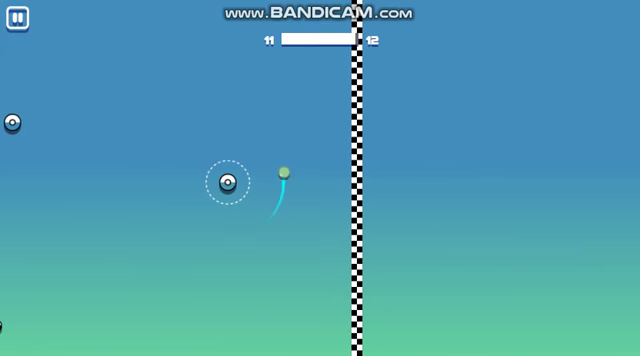
{"action": "key", "text": "space"}
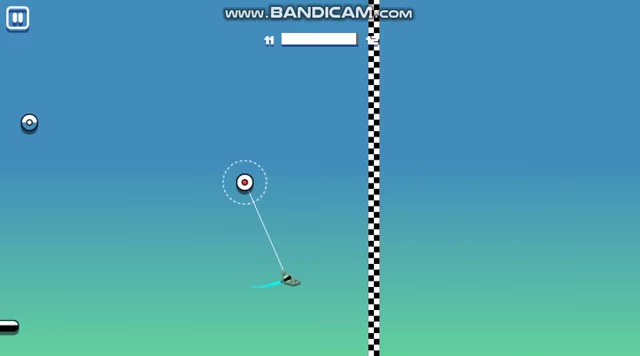
{"action": "key", "text": "space"}
{"action": "key", "text": "space"}
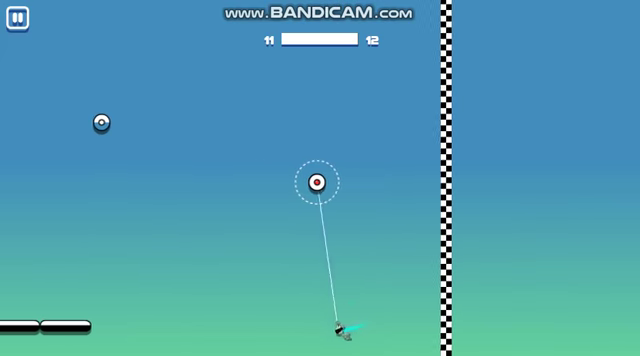
{"action": "key", "text": "space"}
{"action": "key", "text": "space"}
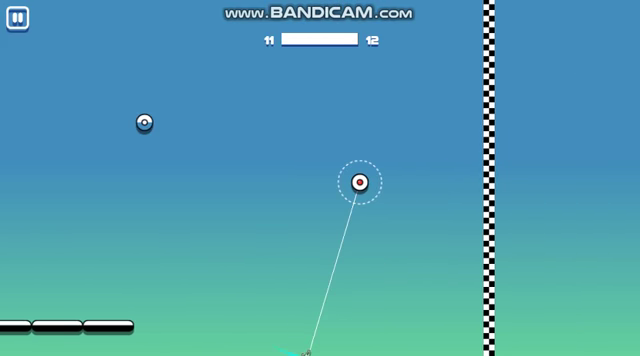